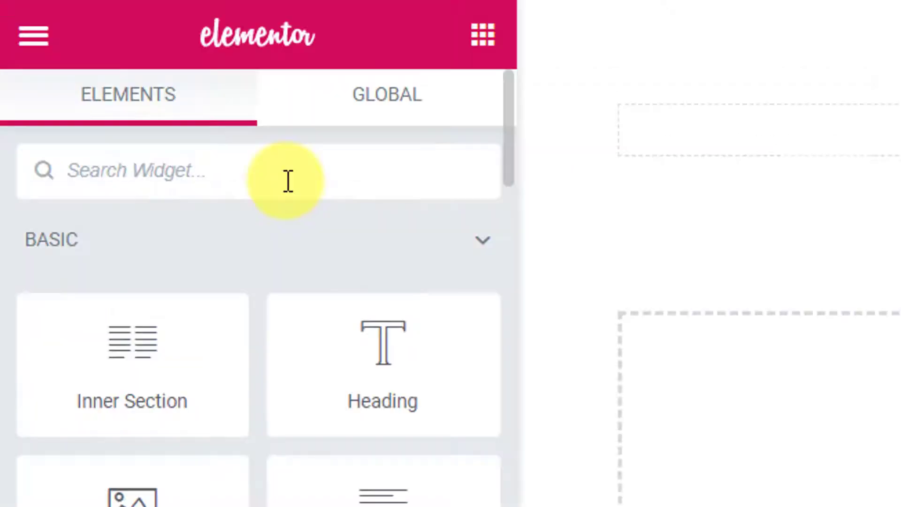
Search the Elements panel for 'tiled' and drop the Tiled Posts widget into the top section
text(tiled)
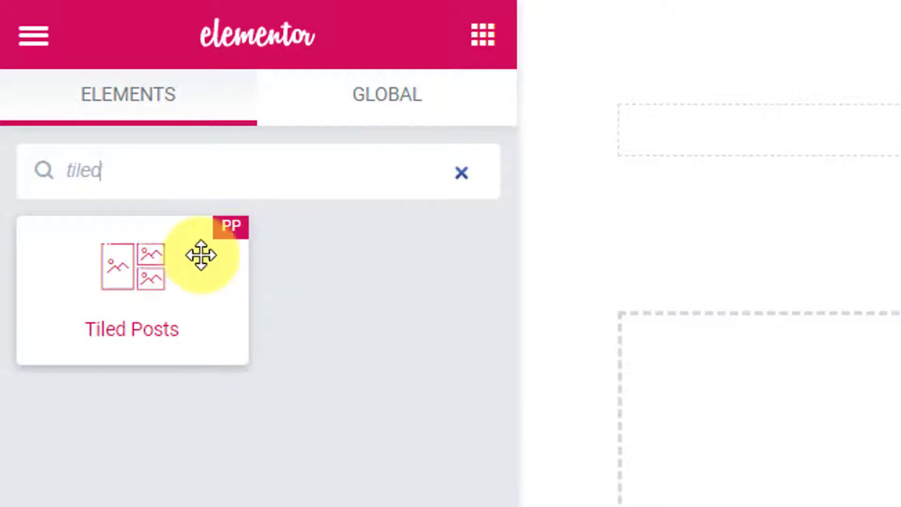
drag(119, 303, 748, 177)
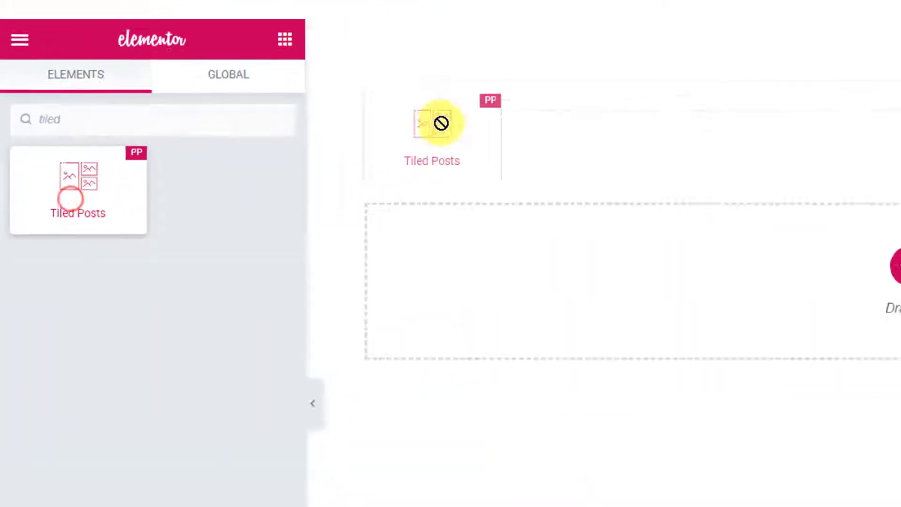
drag(441, 123, 484, 113)
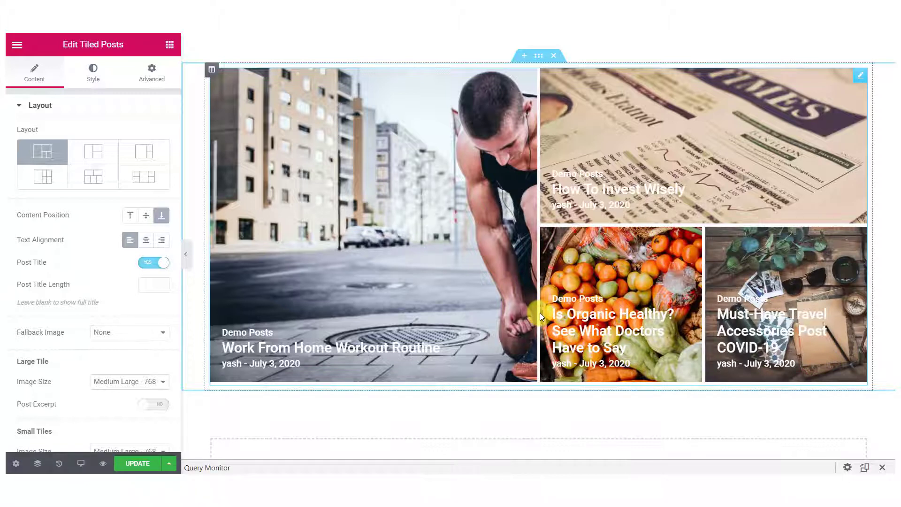
Switch the grid to the sixth, large-centre-tile layout, with content position kept at Bottom
click(37, 105)
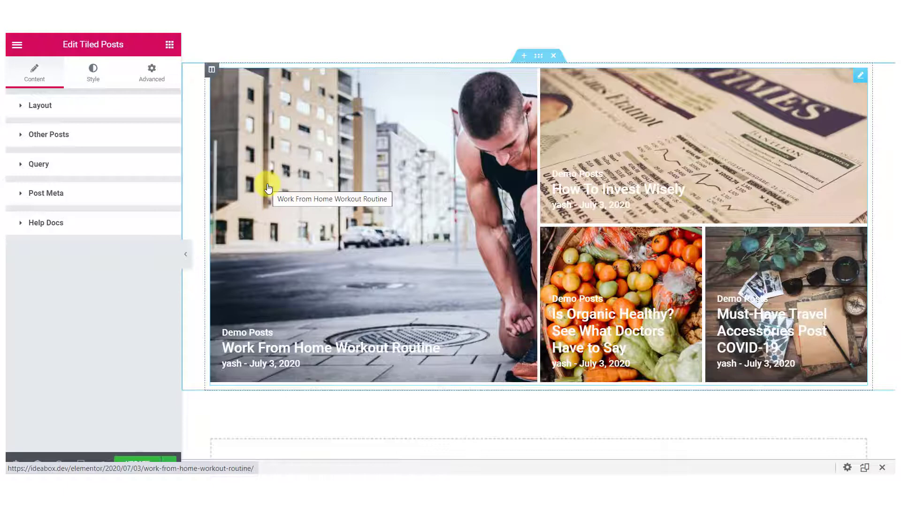
click(61, 109)
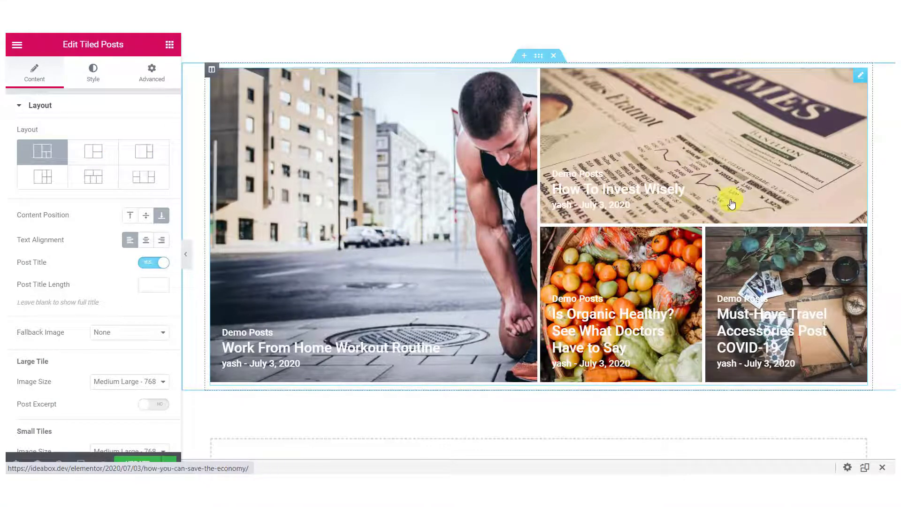
click(142, 174)
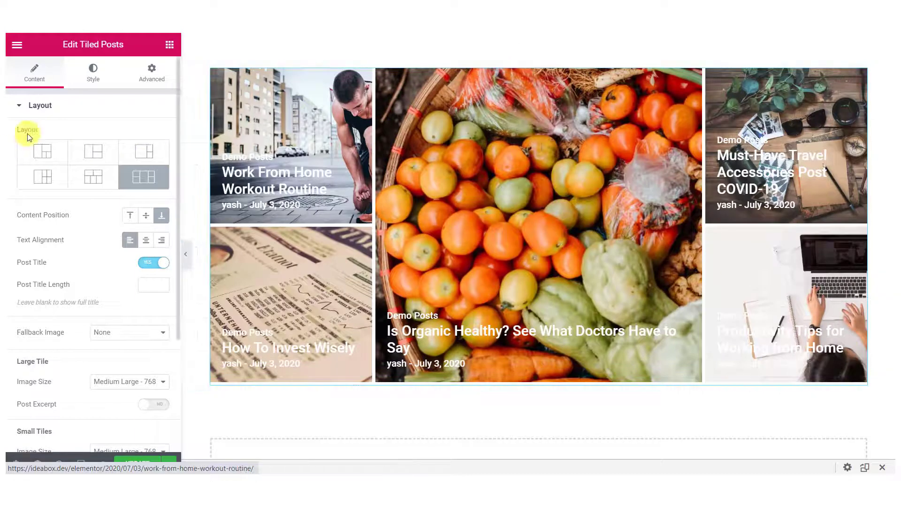
click(146, 215)
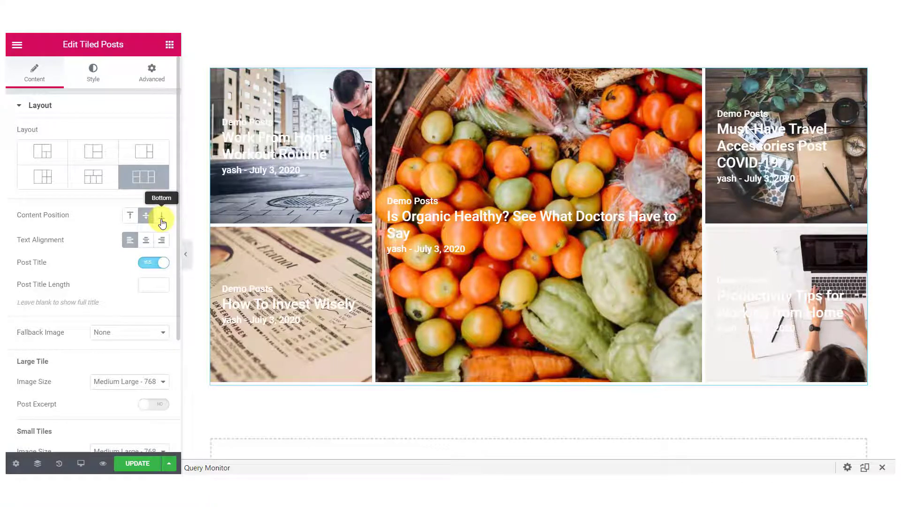
click(162, 220)
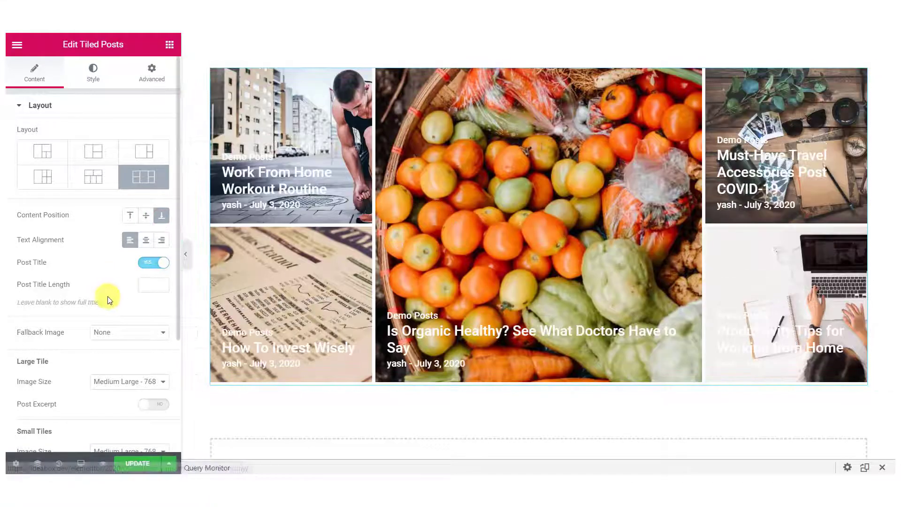
scroll(110, 299, down, 3)
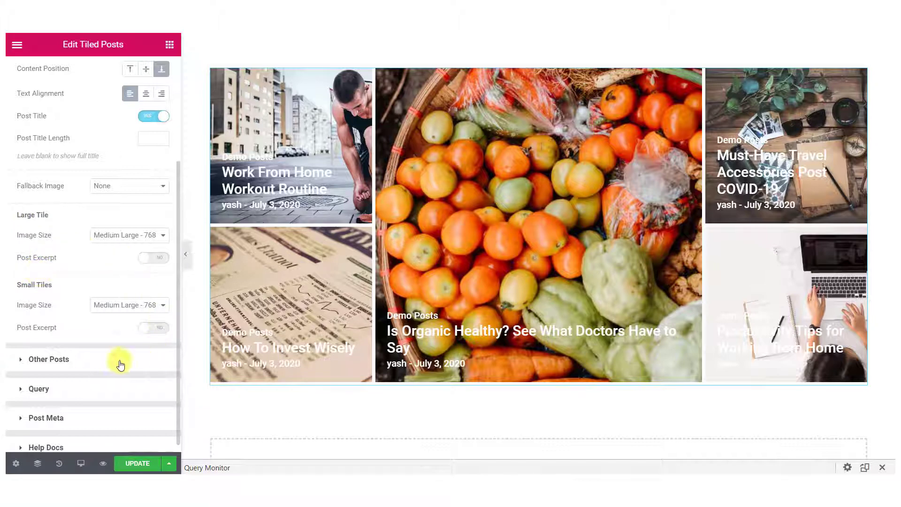
click(80, 357)
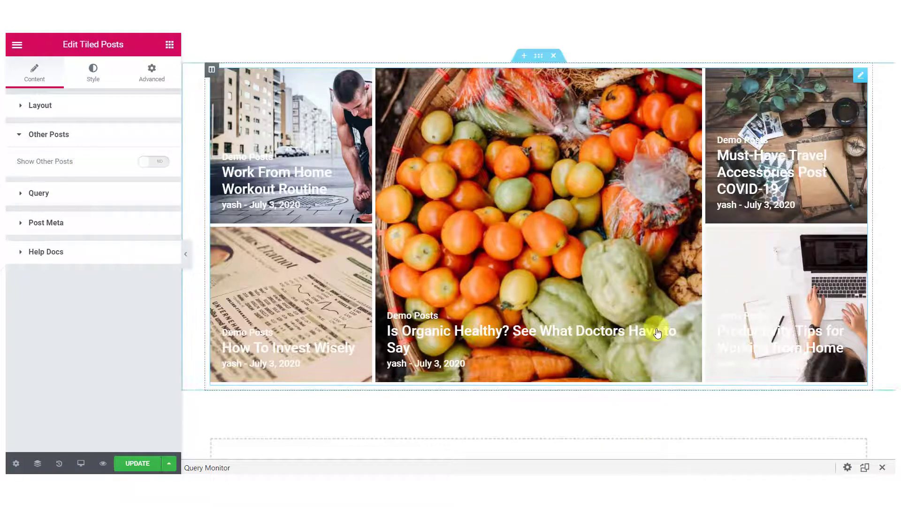
click(153, 162)
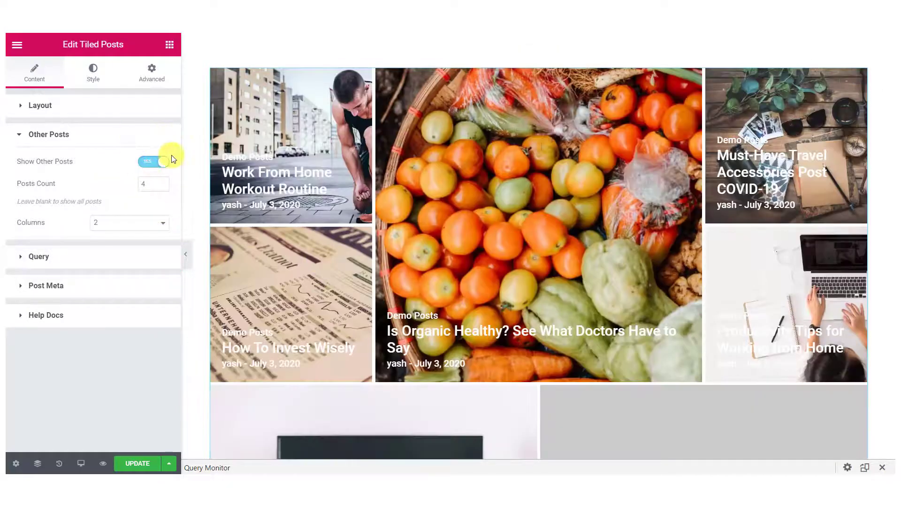
scroll(463, 237, down, 9)
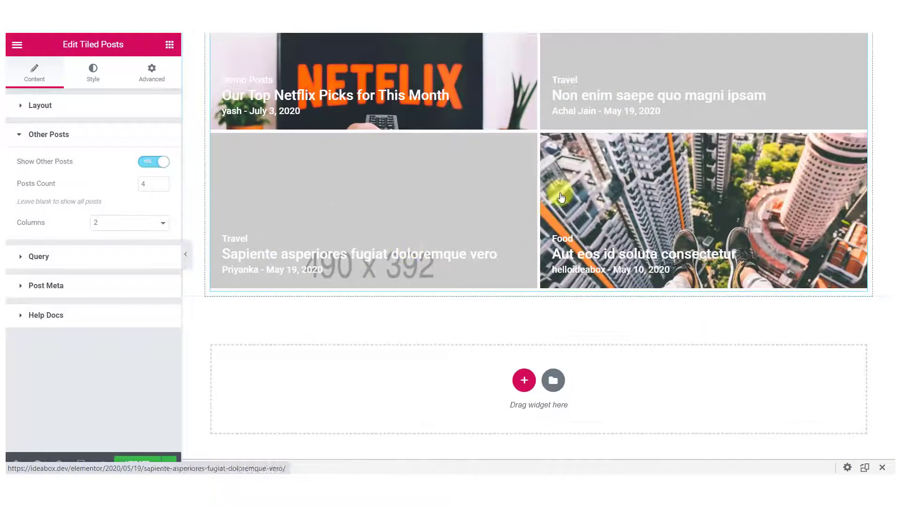
scroll(517, 261, up, 3)
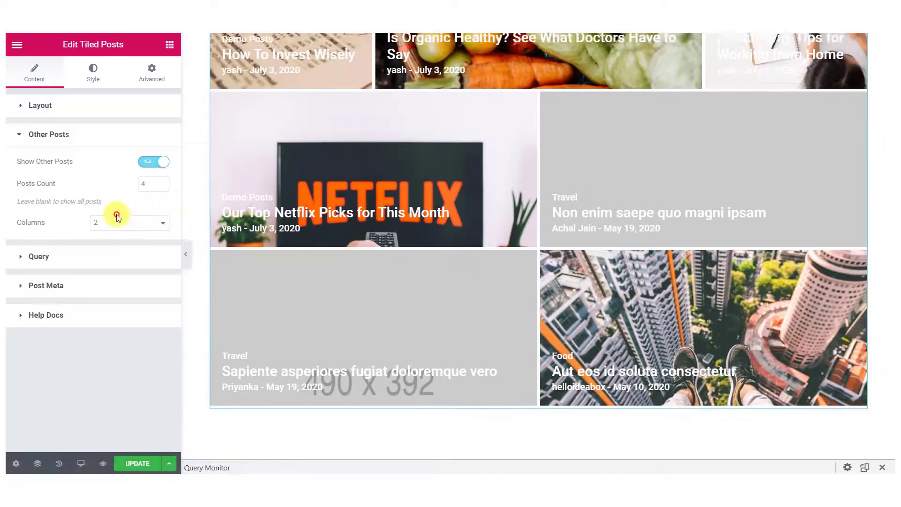
click(117, 214)
click(134, 229)
click(131, 235)
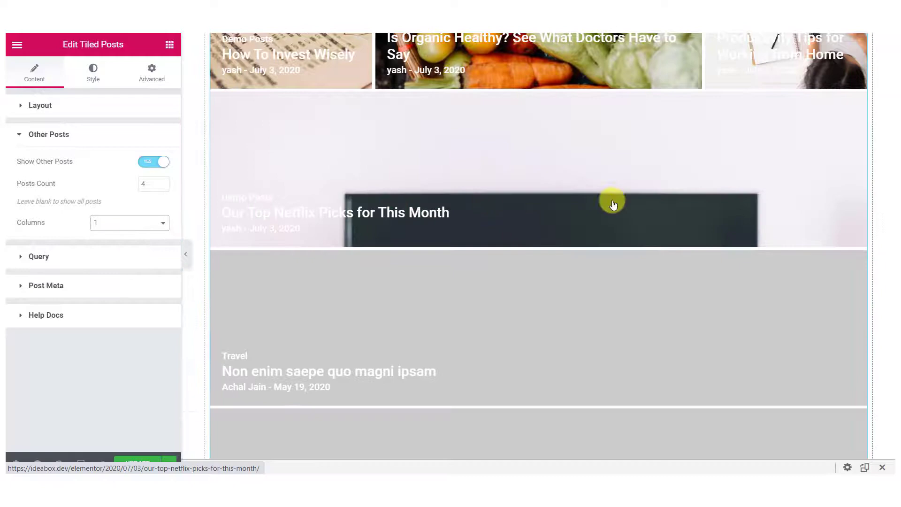
scroll(422, 178, down, 9)
scroll(488, 256, up, 7)
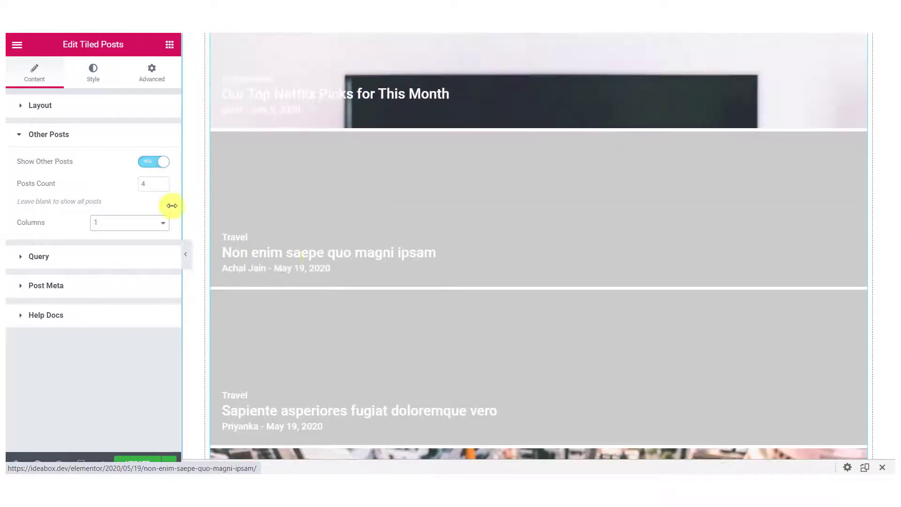
click(137, 230)
click(121, 260)
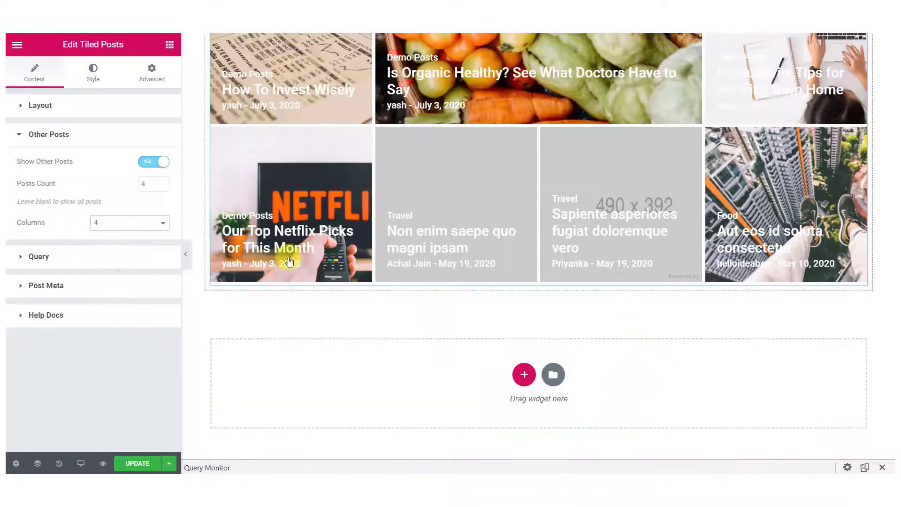
click(121, 224)
click(149, 165)
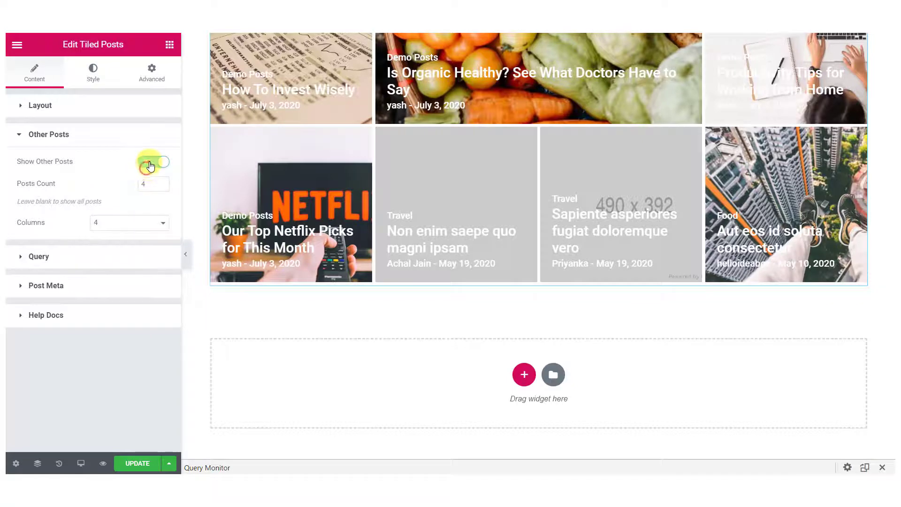
In the Query settings, include only the Demo Posts category
click(80, 191)
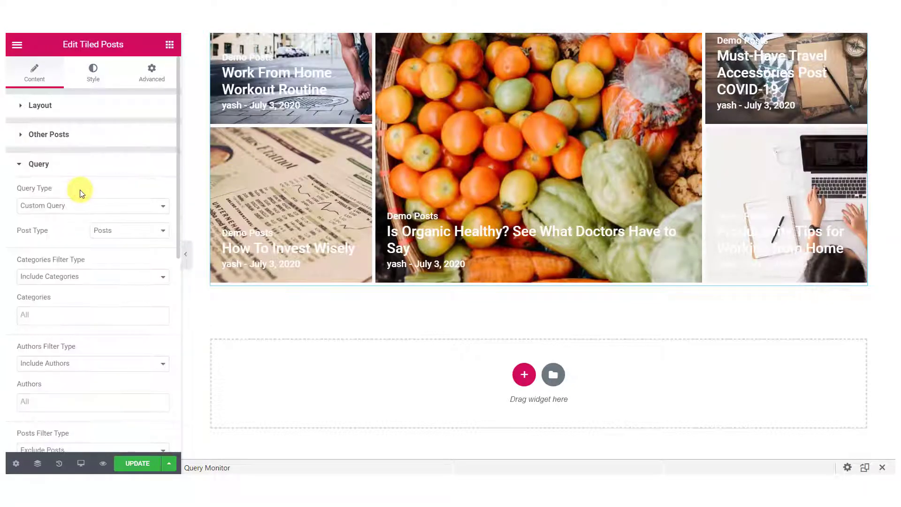
scroll(659, 173, up, 2)
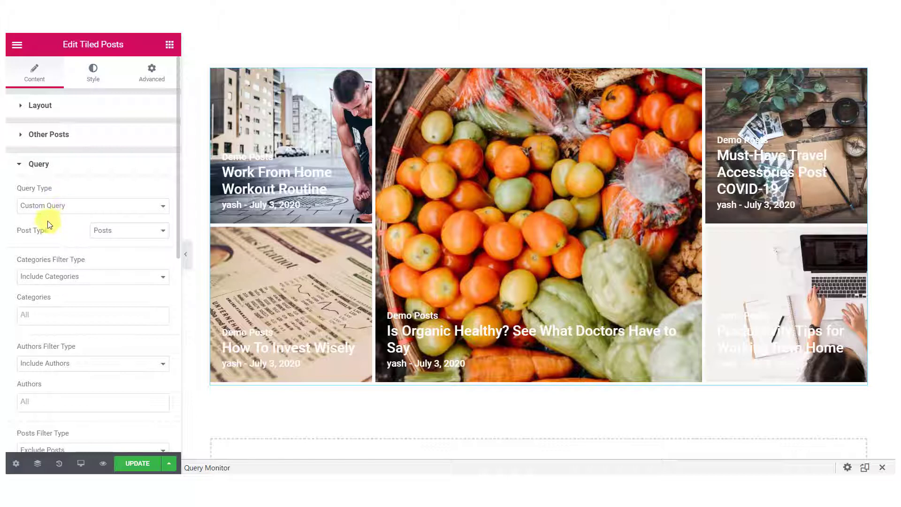
scroll(47, 225, down, 2)
scroll(69, 233, down, 2)
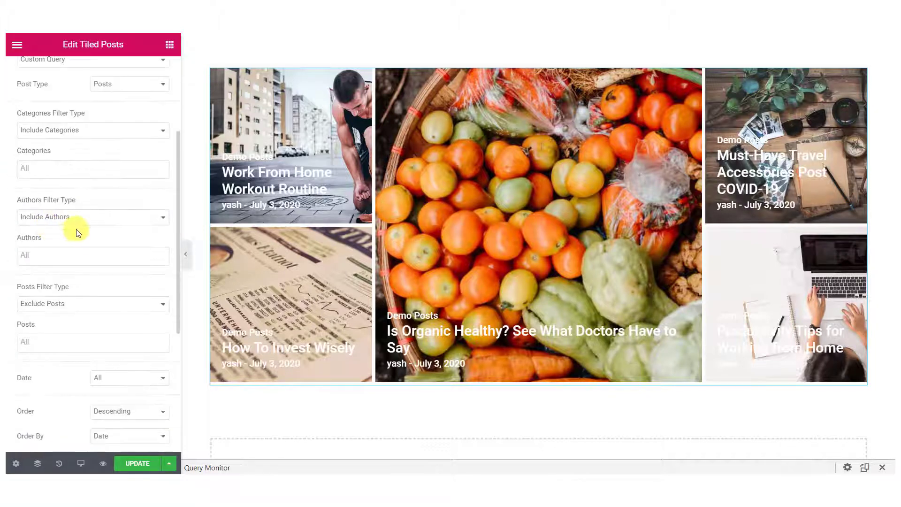
scroll(91, 281, up, 4)
click(96, 275)
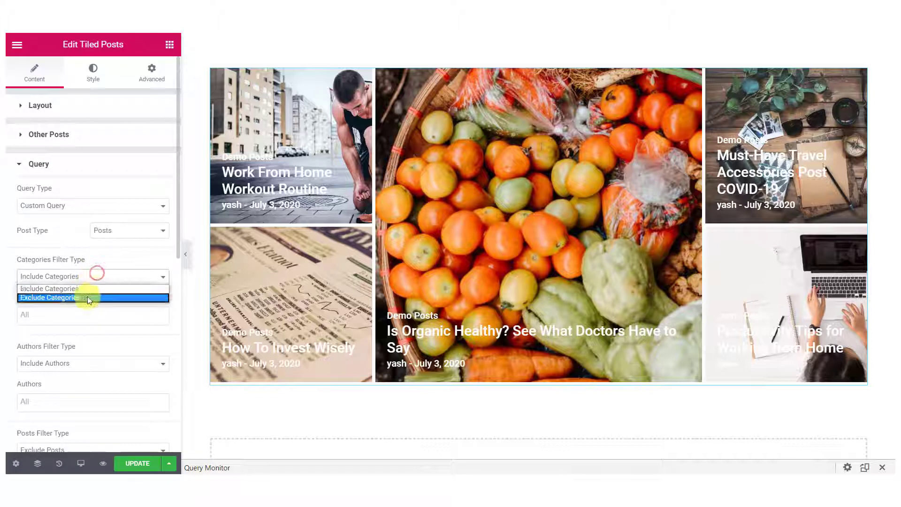
click(95, 288)
click(76, 313)
text(demo)
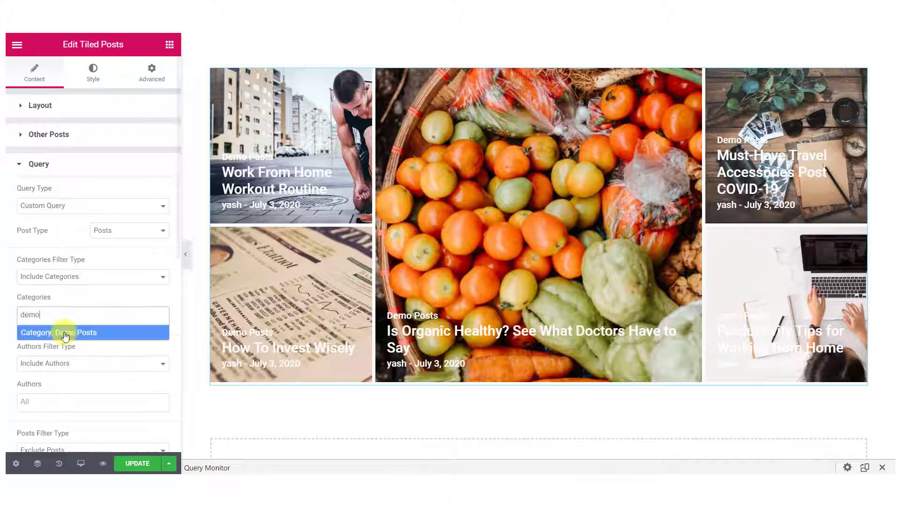
click(64, 333)
scroll(9, 301, down, 7)
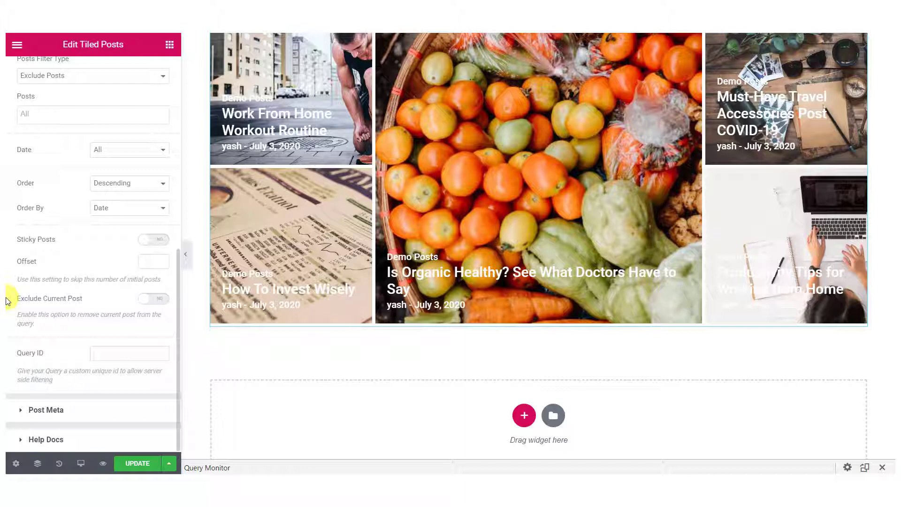
Set Post Author and Post Category to No in the Post Meta settings
click(110, 408)
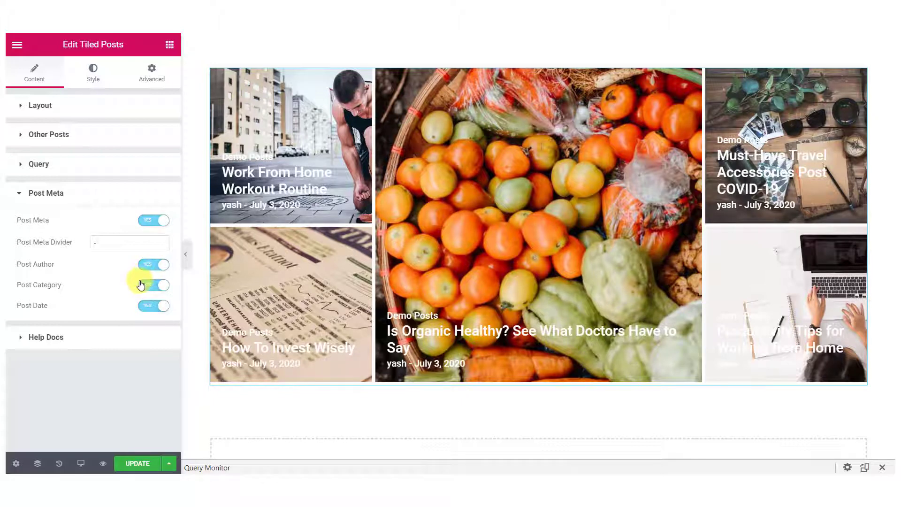
click(146, 264)
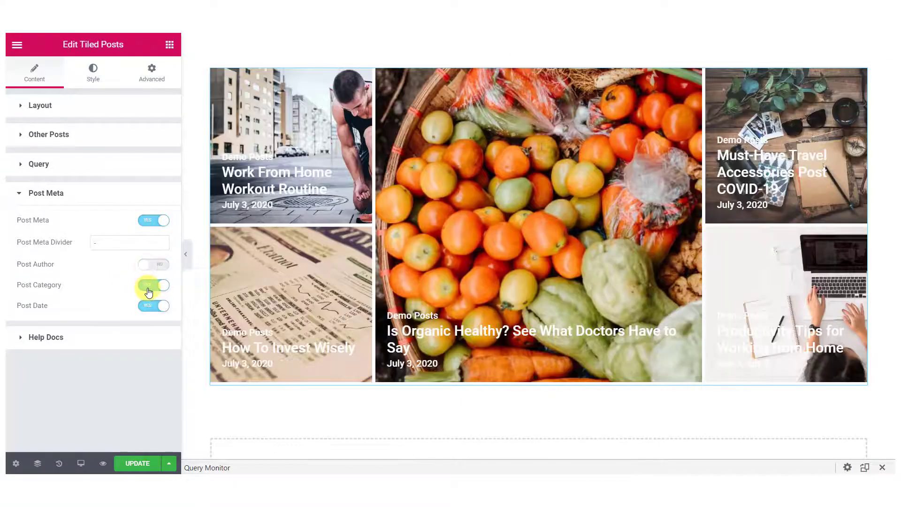
click(148, 288)
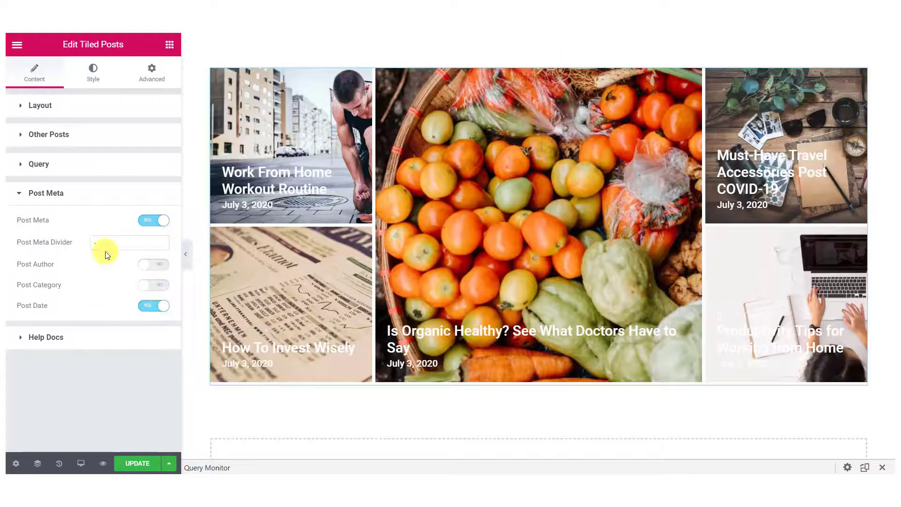
click(92, 86)
click(83, 104)
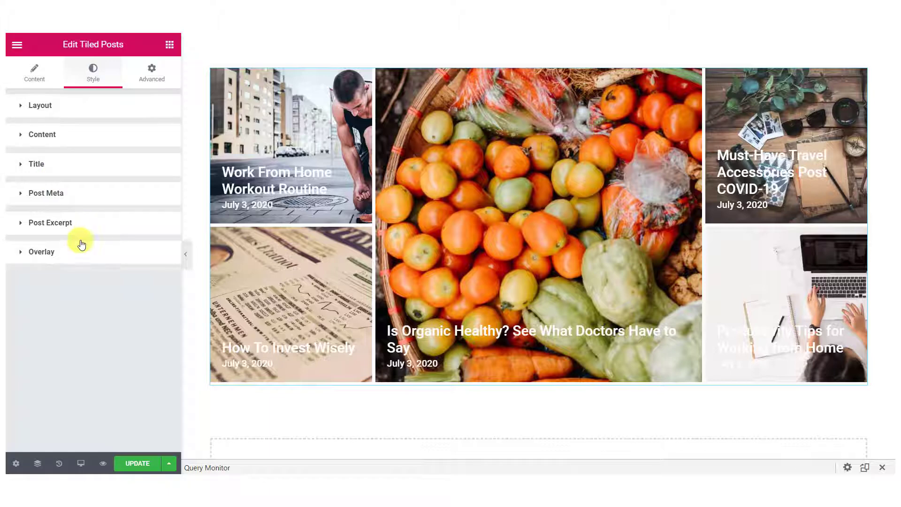
click(74, 104)
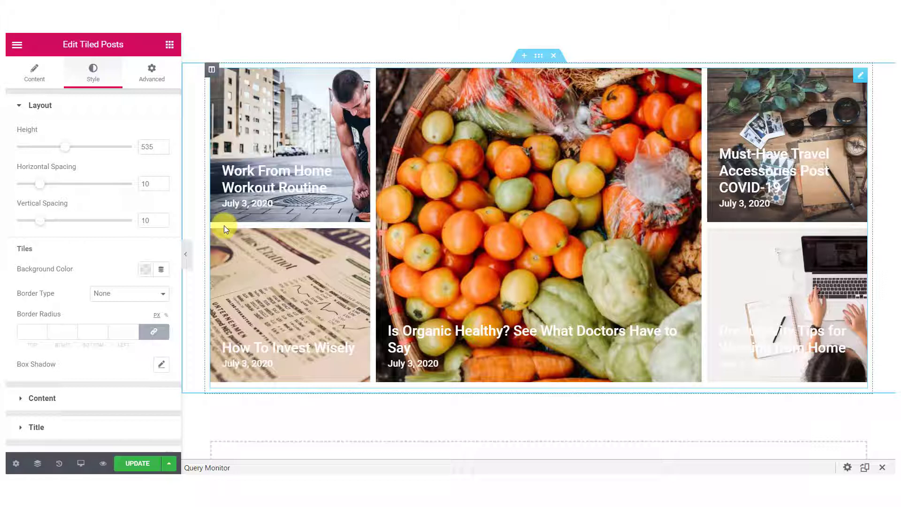
click(23, 104)
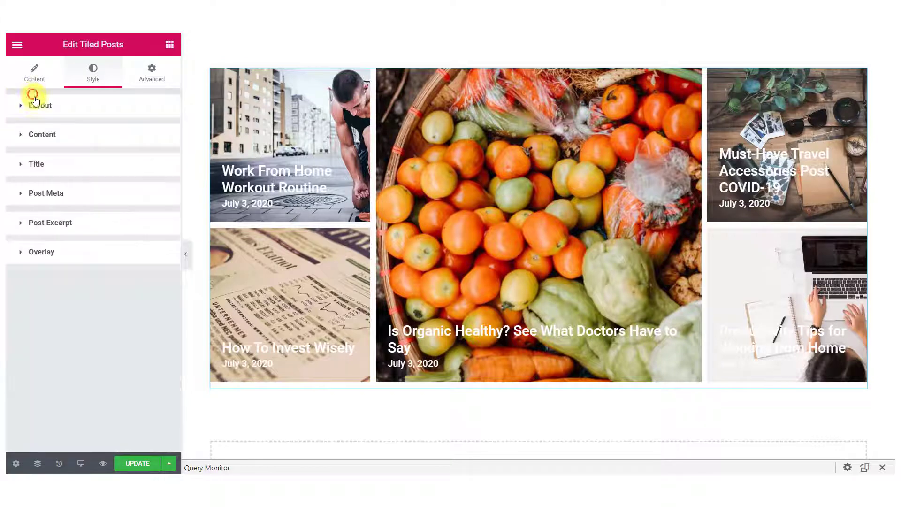
Set the Content background to Classic, try pink and salmon colours, then clear the colour
click(45, 135)
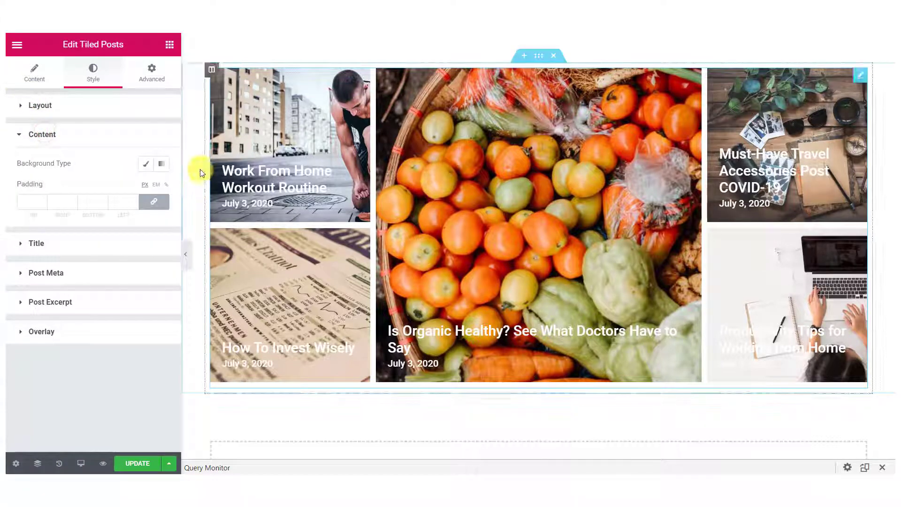
click(146, 165)
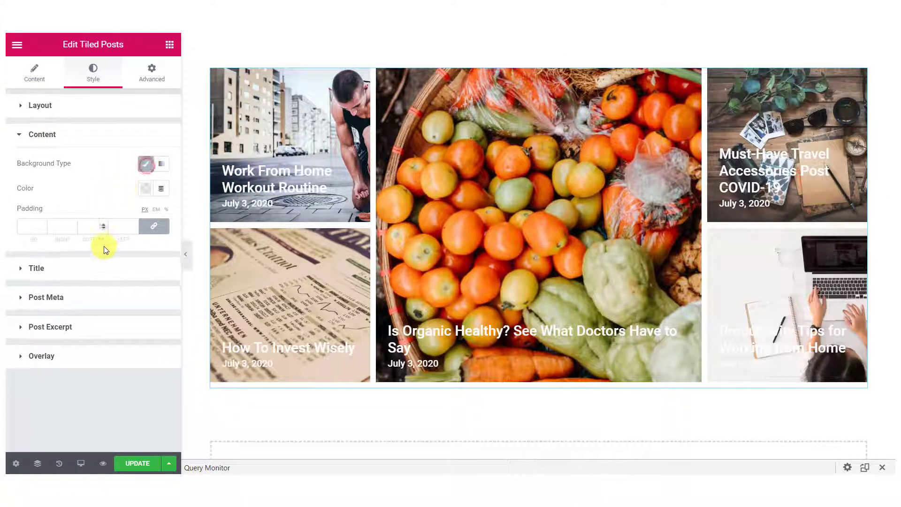
click(139, 188)
click(124, 266)
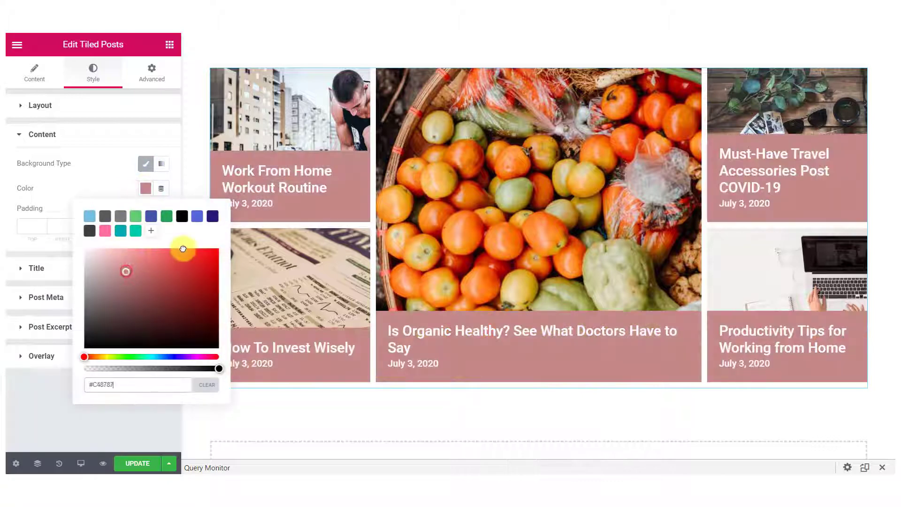
click(139, 314)
click(137, 249)
click(143, 252)
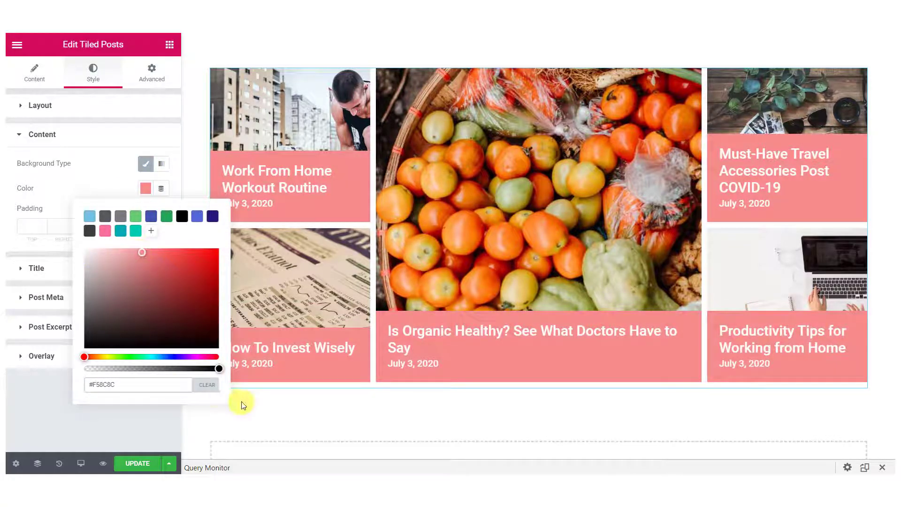
click(207, 384)
click(11, 414)
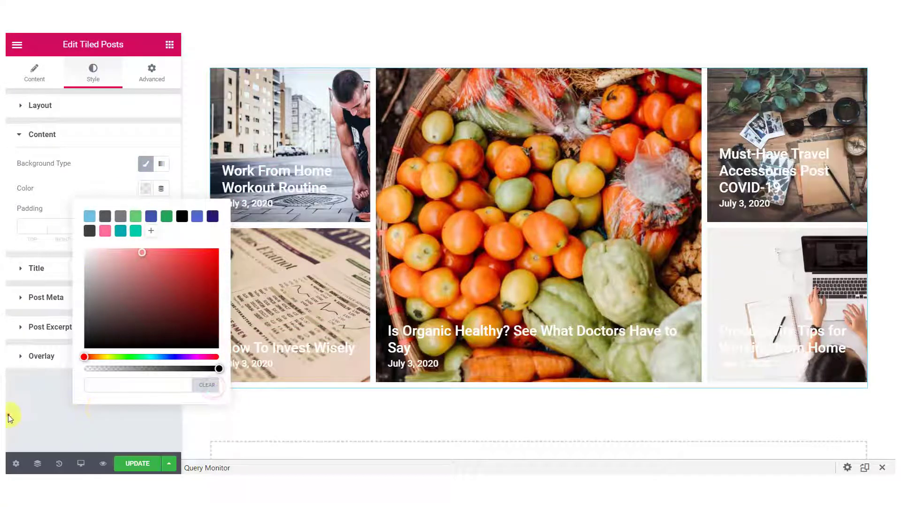
click(36, 269)
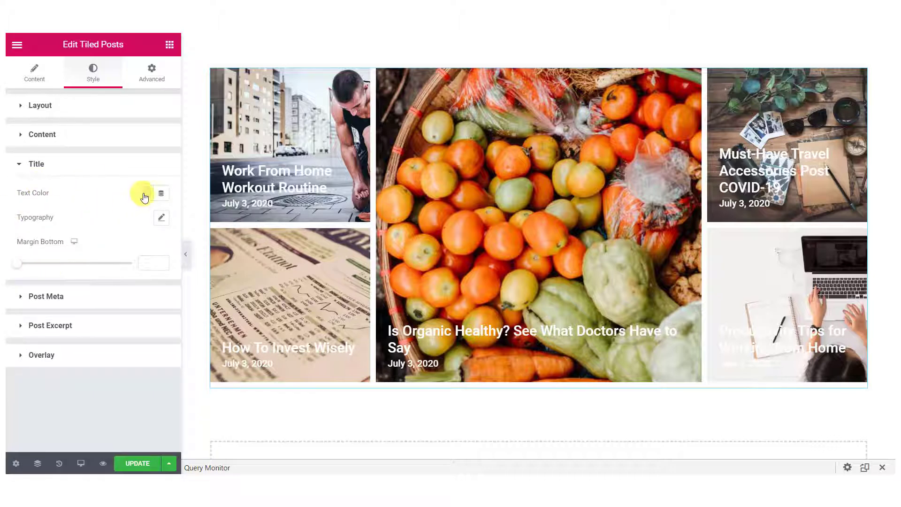
Check the title colour options, leaving the title colour unchanged
click(144, 193)
click(85, 256)
click(101, 185)
click(109, 163)
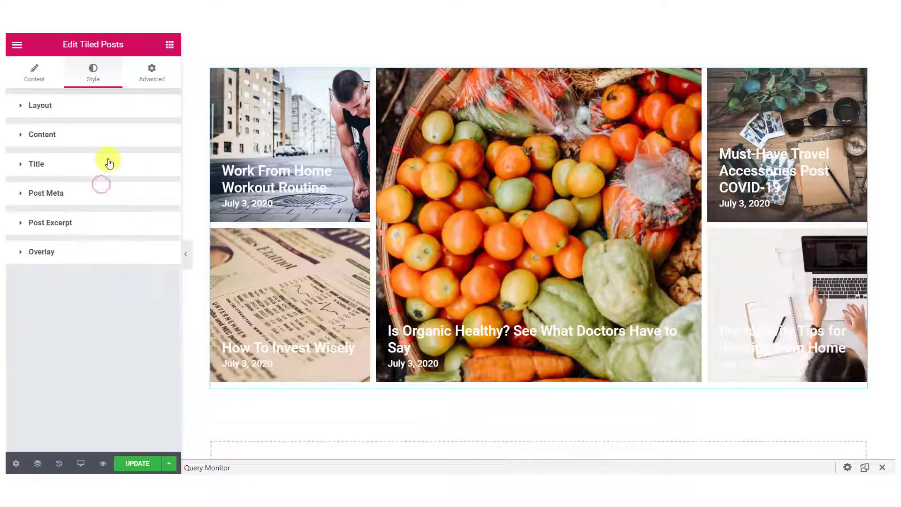
click(109, 163)
Set the title typography to Poppins at size 20 with a bottom margin of 6
click(161, 218)
click(104, 249)
text(popp)
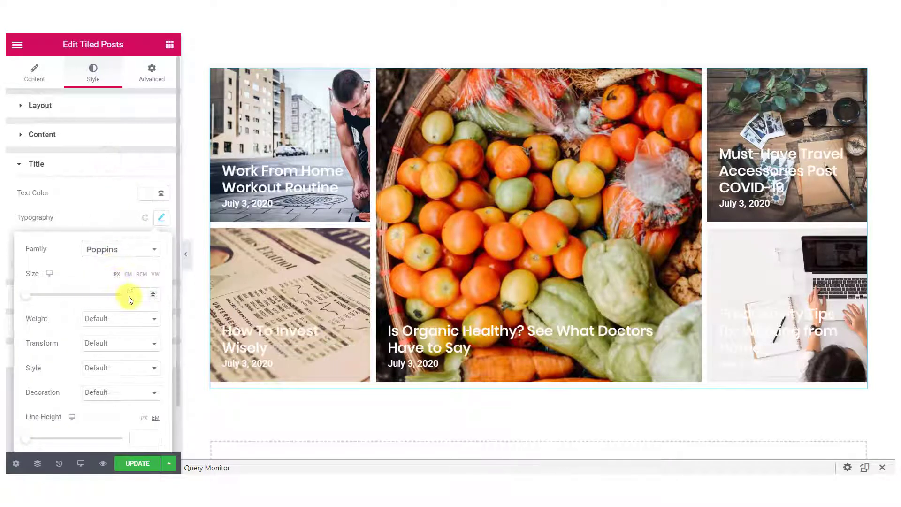
click(144, 295)
text(12)
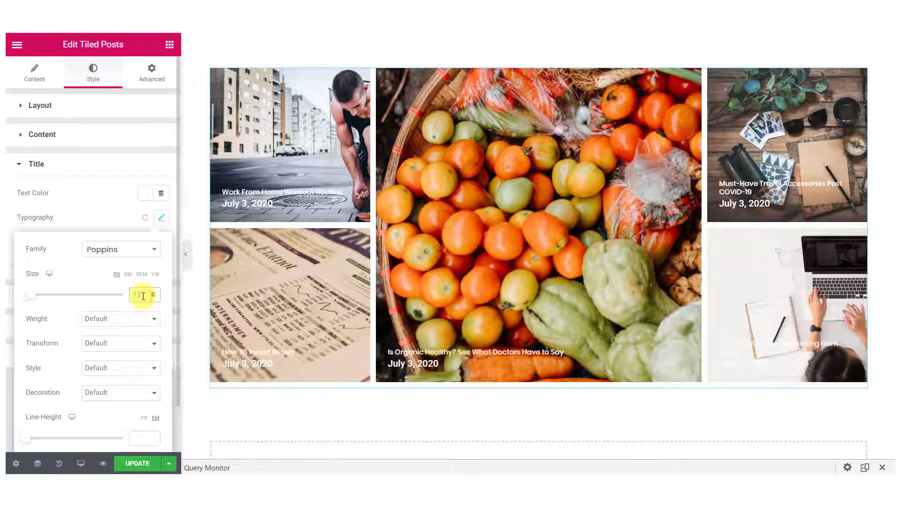
double_click(144, 295)
text(20)
click(110, 216)
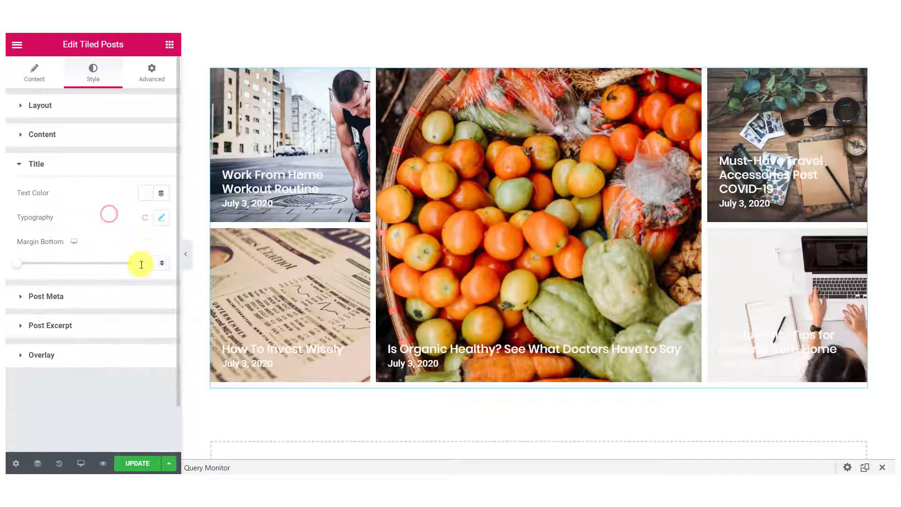
click(162, 261)
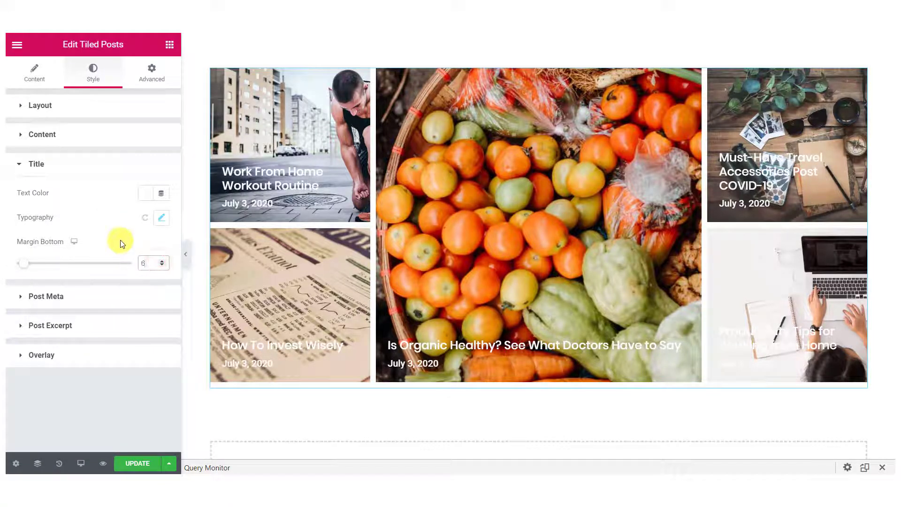
Set the Post Meta typography to the Poppins family at size 12
click(139, 301)
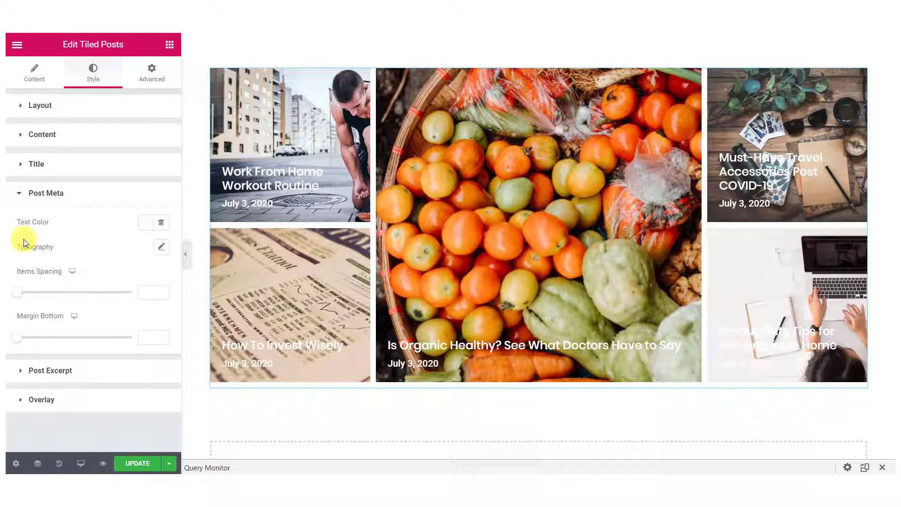
click(156, 249)
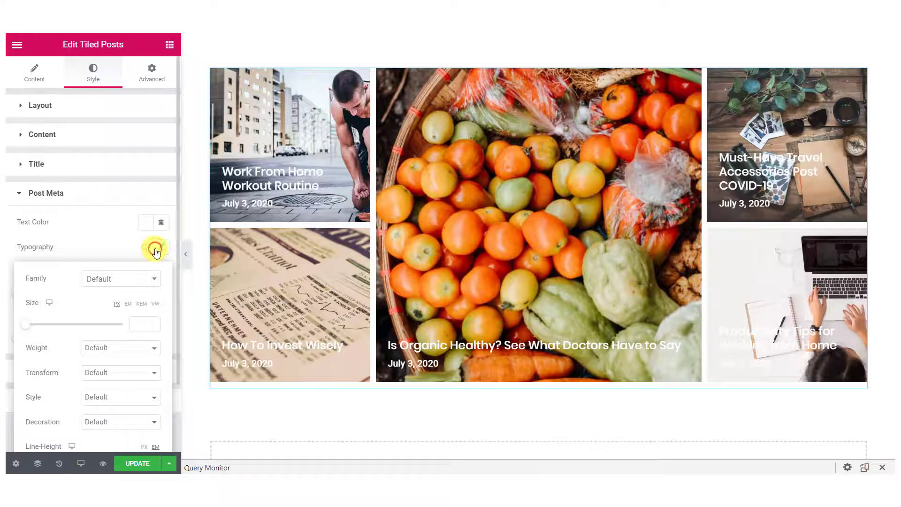
click(137, 283)
text(pop)
key(Return)
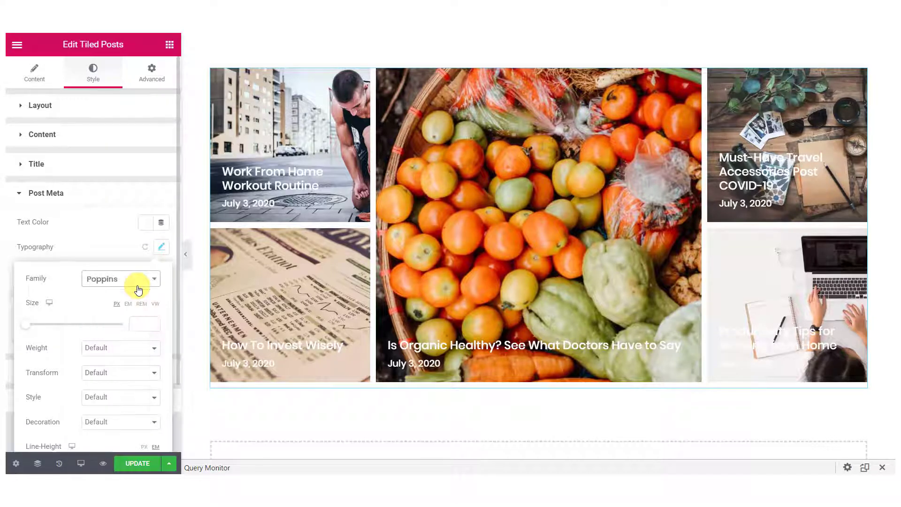
click(130, 324)
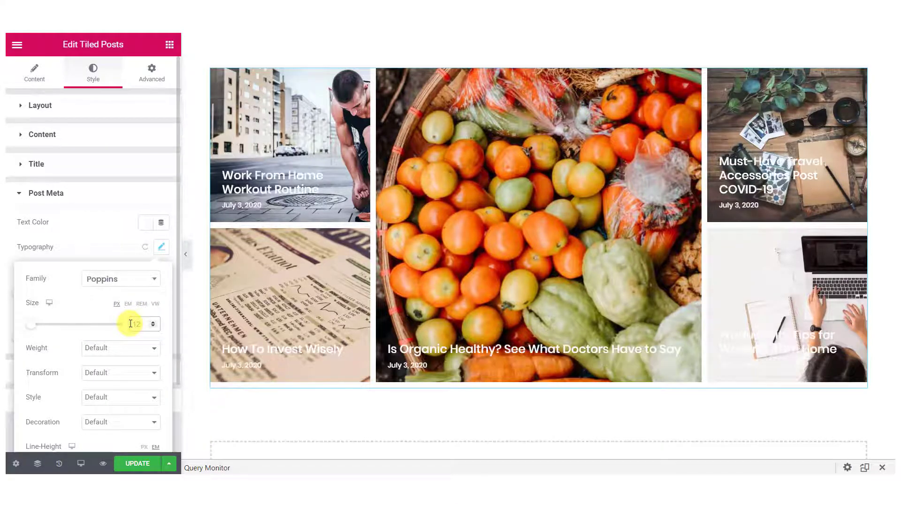
click(131, 236)
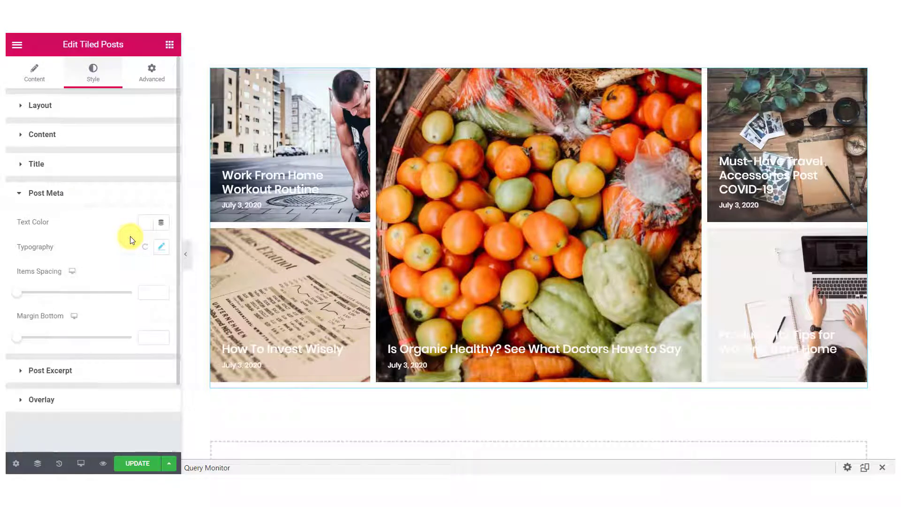
Expand the Post Excerpt style section, then move on to the Overlay section
click(98, 365)
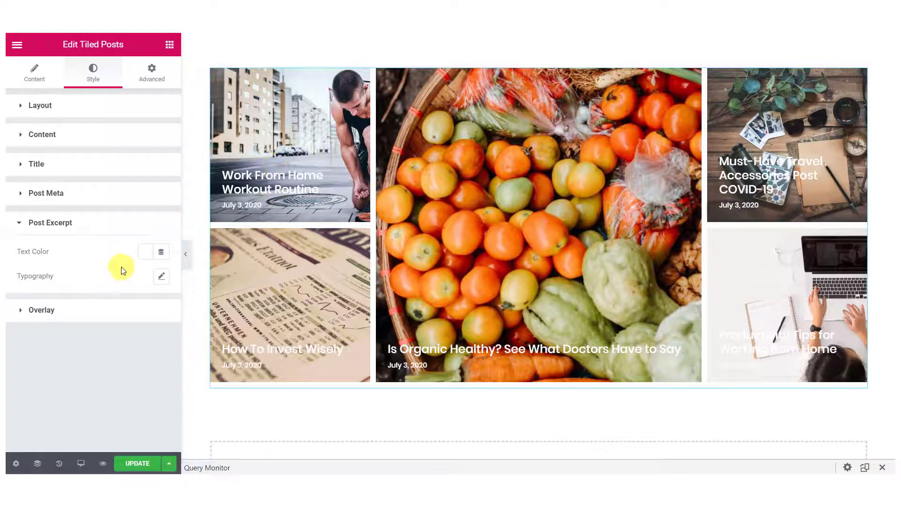
click(59, 320)
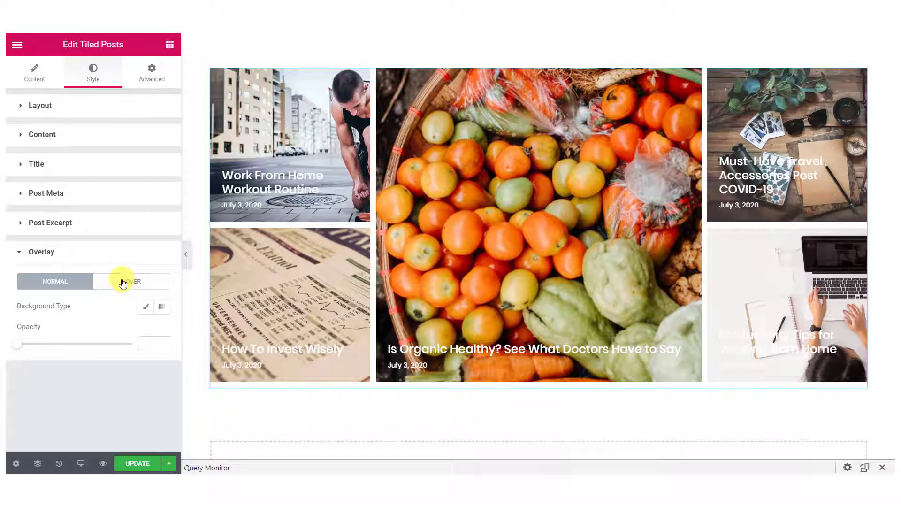
Give the Hover overlay a Classic black background at 0.4 opacity
click(146, 306)
click(145, 330)
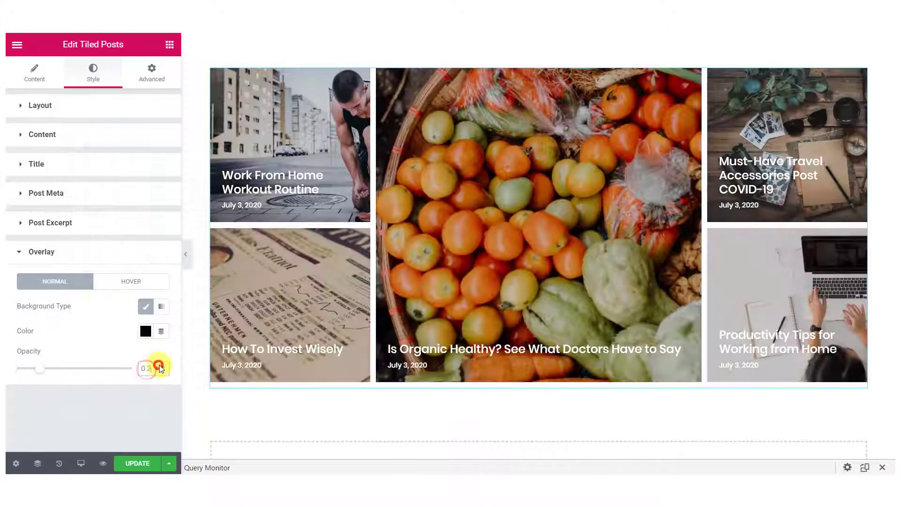
click(131, 281)
click(145, 306)
click(145, 331)
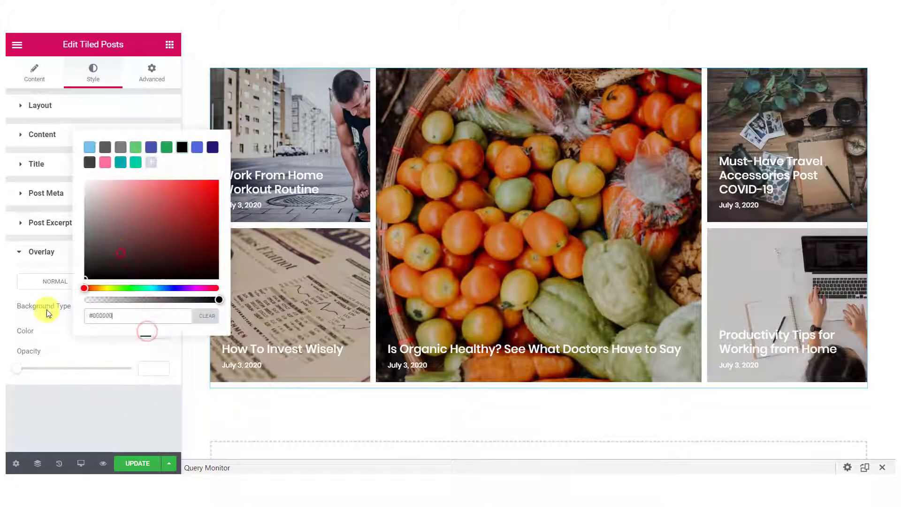
click(161, 366)
click(162, 366)
click(161, 366)
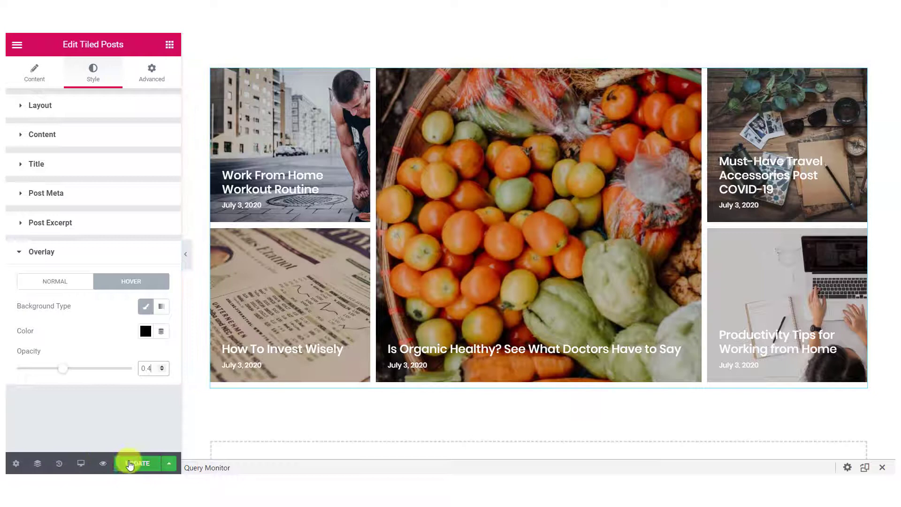
Preview the page live with the Preview Changes eye icon
click(104, 464)
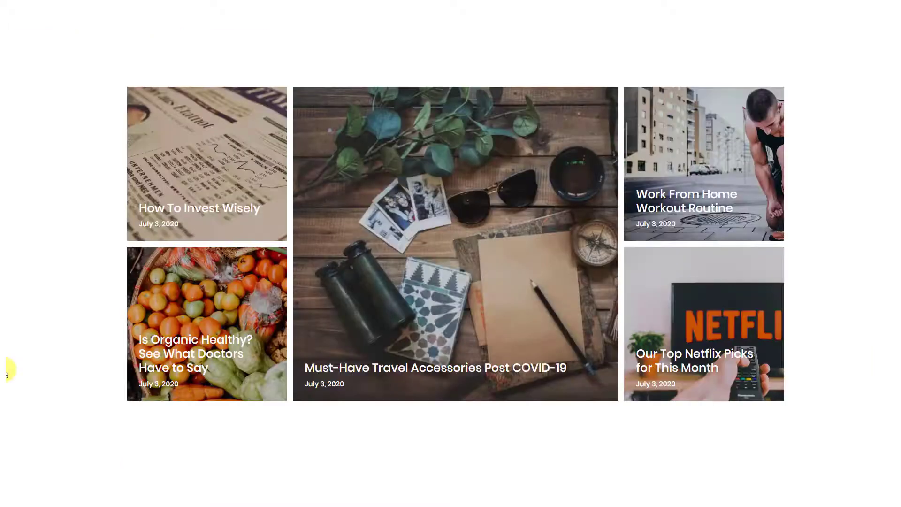